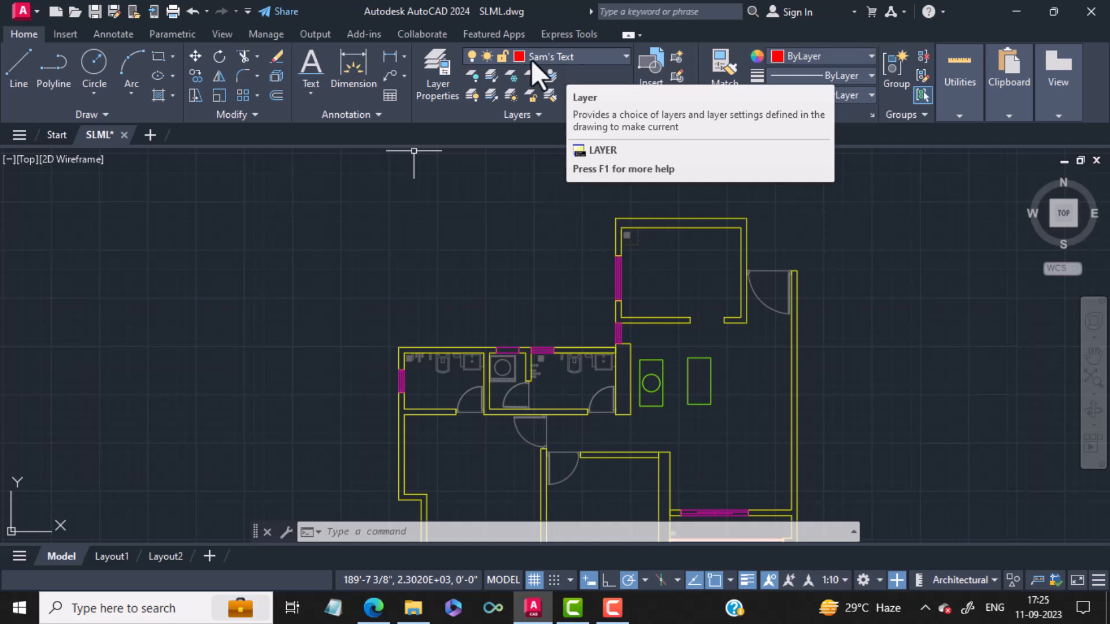
Make Labels-Model-5in the current text style
{"action": "left_click", "coordinate": [380, 116]}
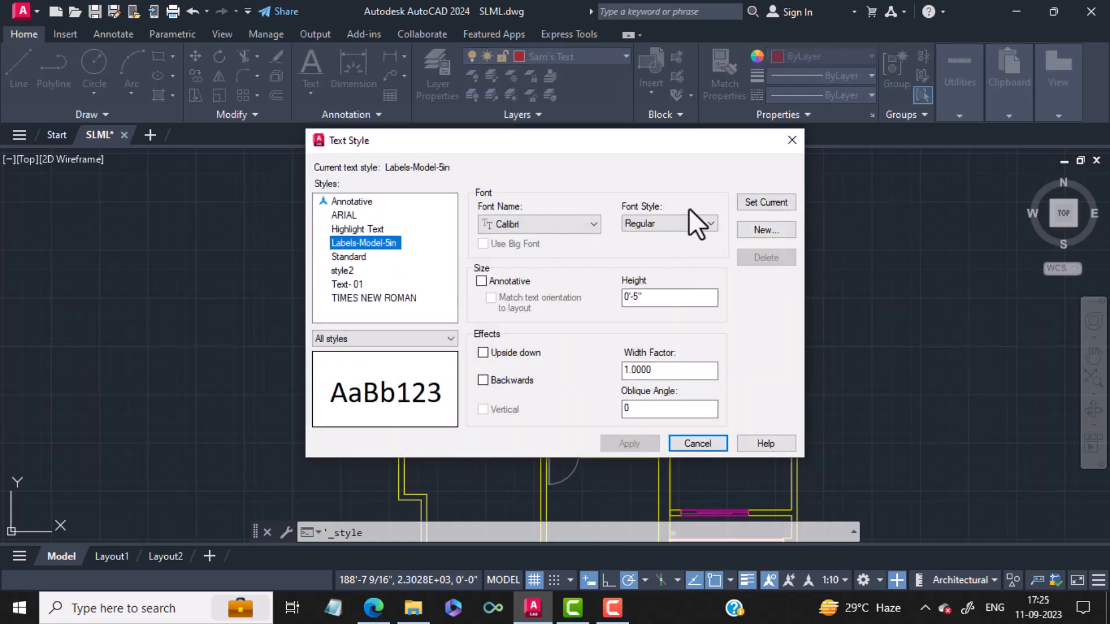
{"action": "left_click", "coordinate": [783, 204]}
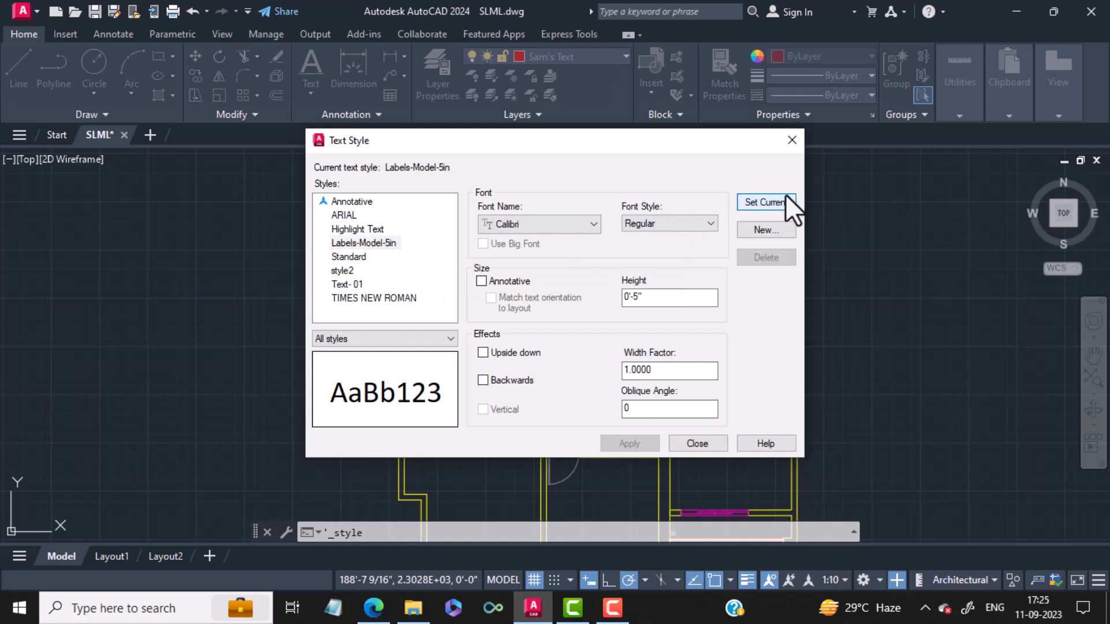
{"action": "left_click", "coordinate": [792, 139]}
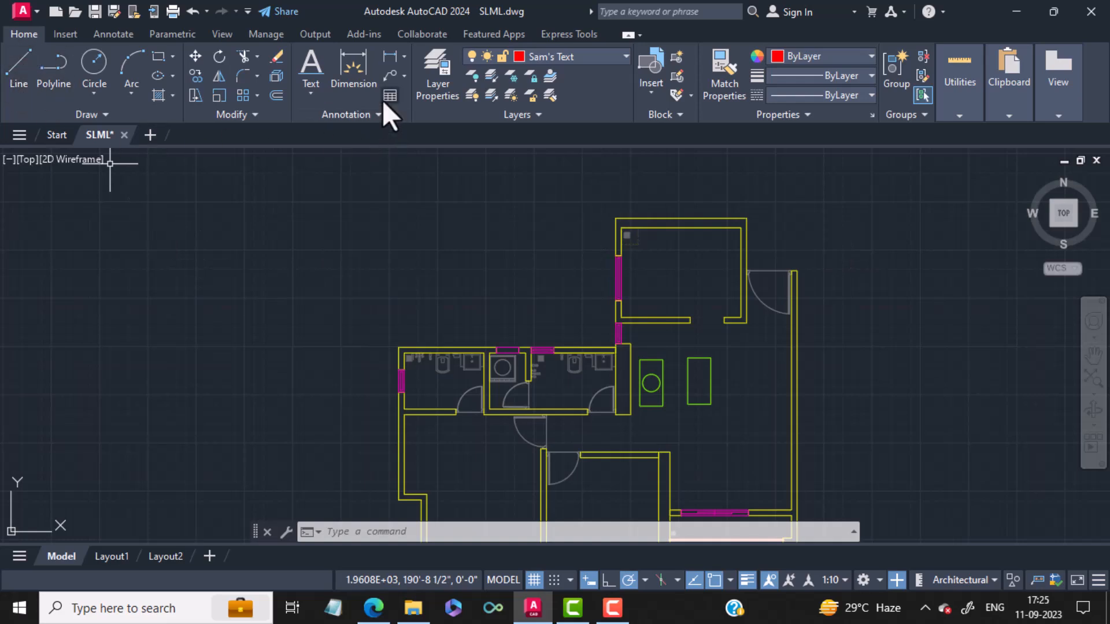
Add the single-line text KITCHEN with a rotation angle of 0 inside the uppermost room of the floor plan
{"action": "left_click", "coordinate": [310, 94]}
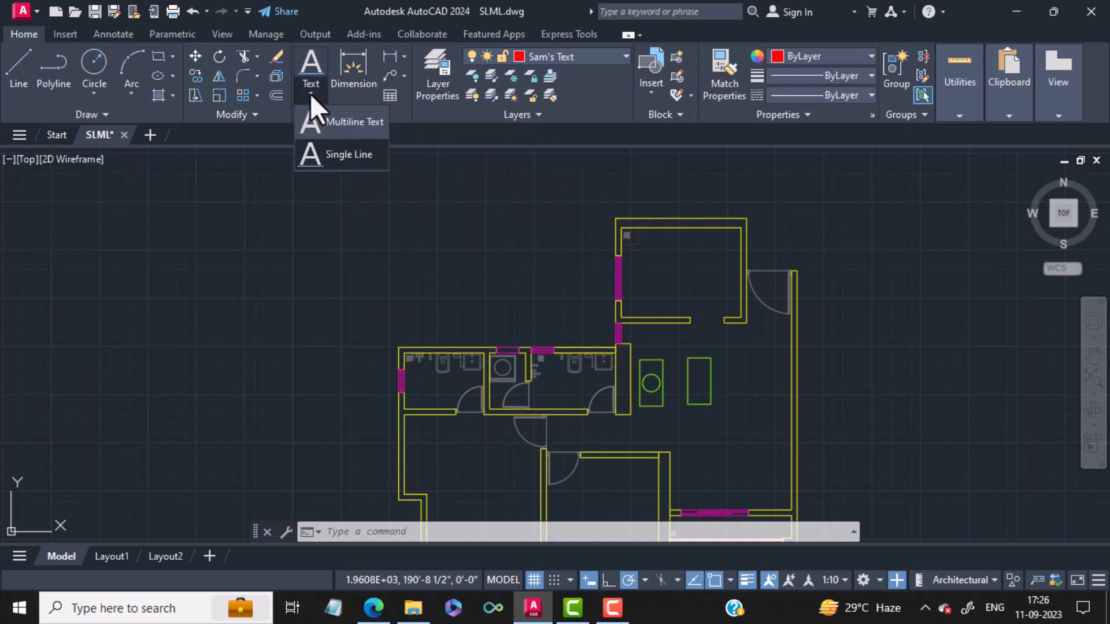
{"action": "left_click", "coordinate": [342, 154]}
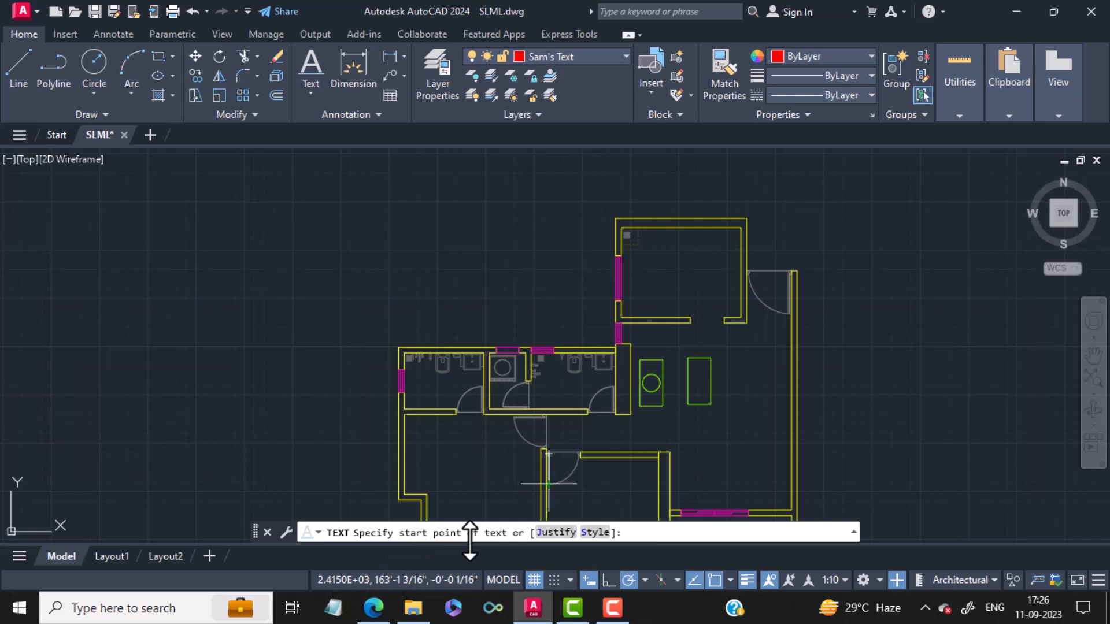
{"action": "left_click", "coordinate": [652, 273]}
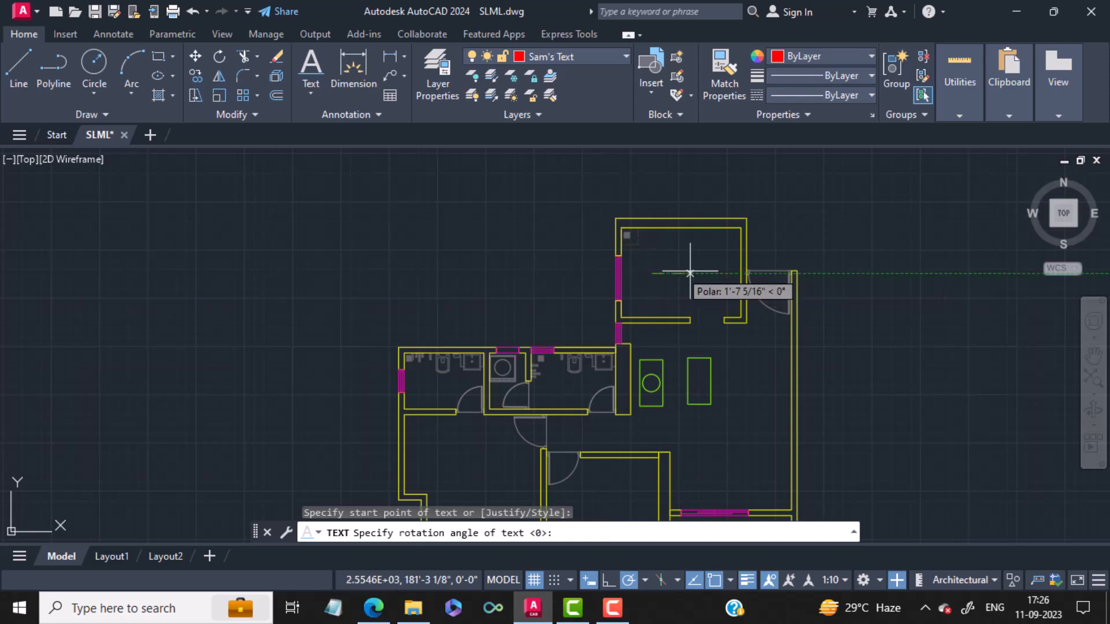
{"action": "scroll", "coordinate": [702, 268], "scroll_direction": "up", "scroll_amount": 5}
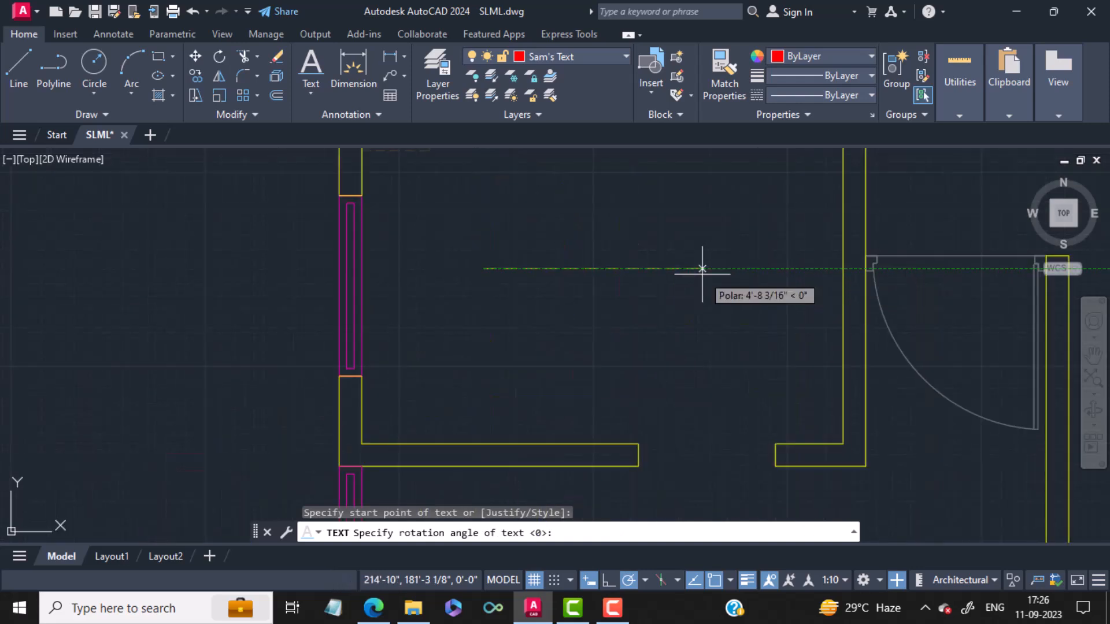
{"action": "middle_click_drag", "start_coordinate": [703, 260], "coordinate": [713, 354]}
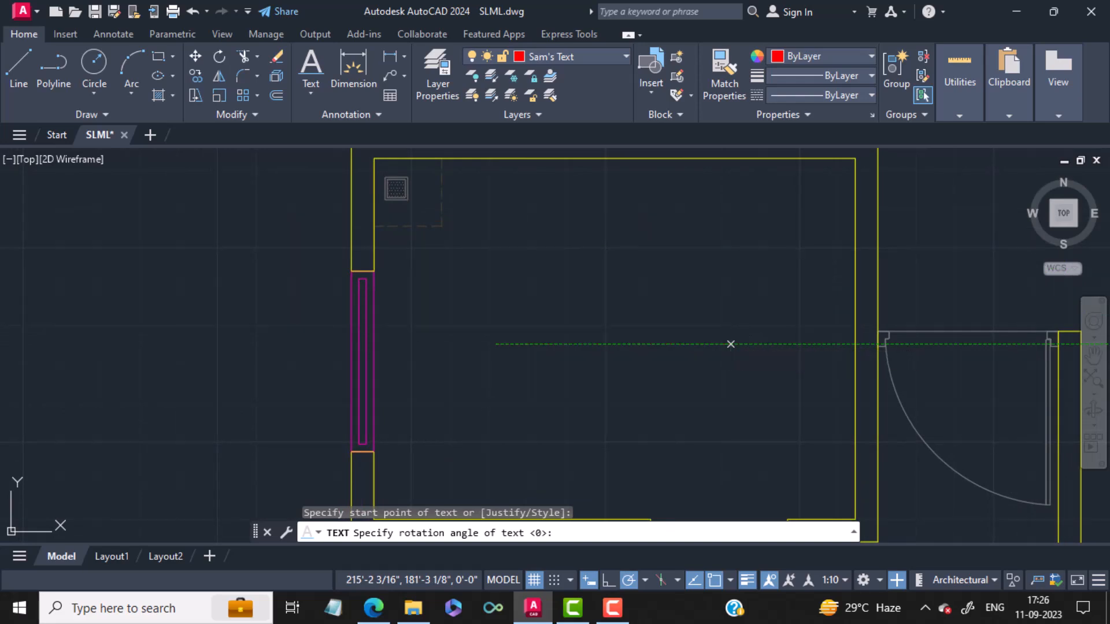
{"action": "key", "text": "Return"}
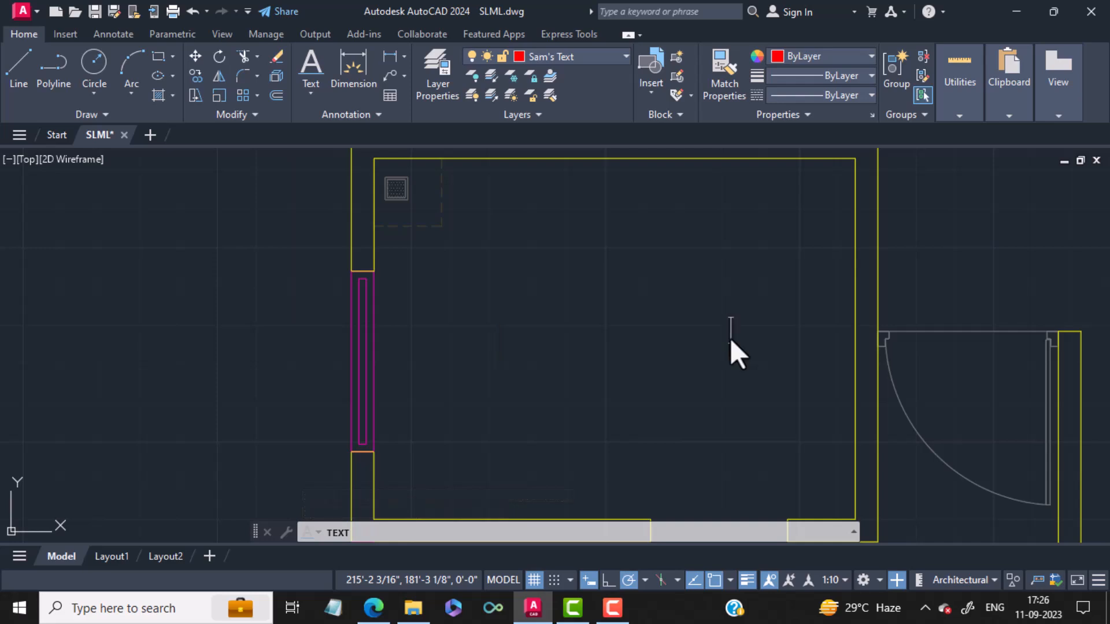
{"action": "type", "text": "ITC"}
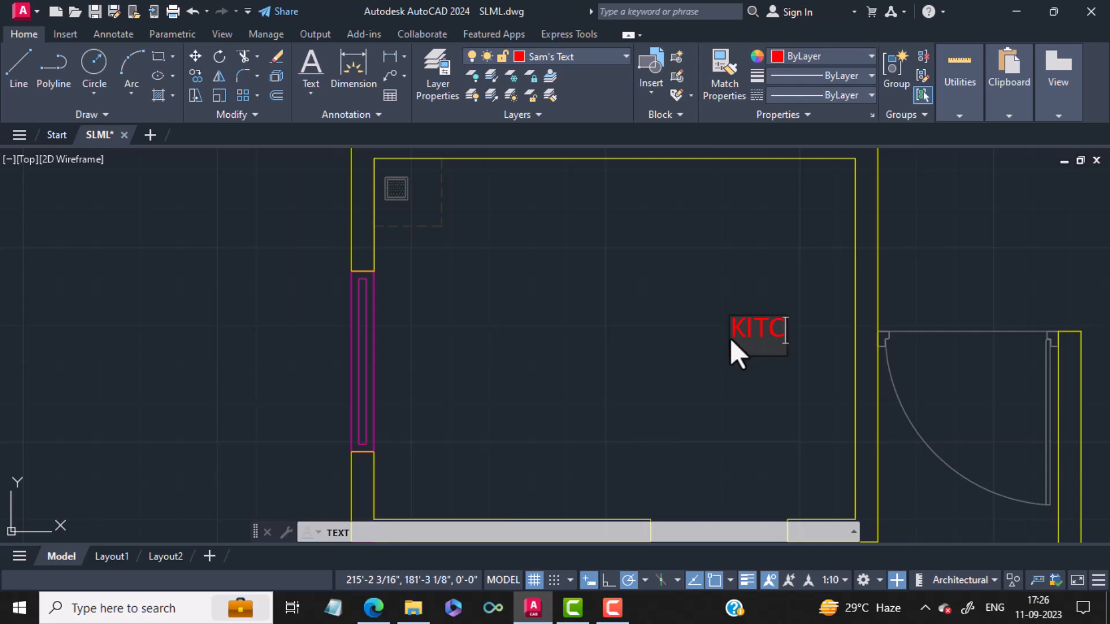
{"action": "type", "text": "HEN"}
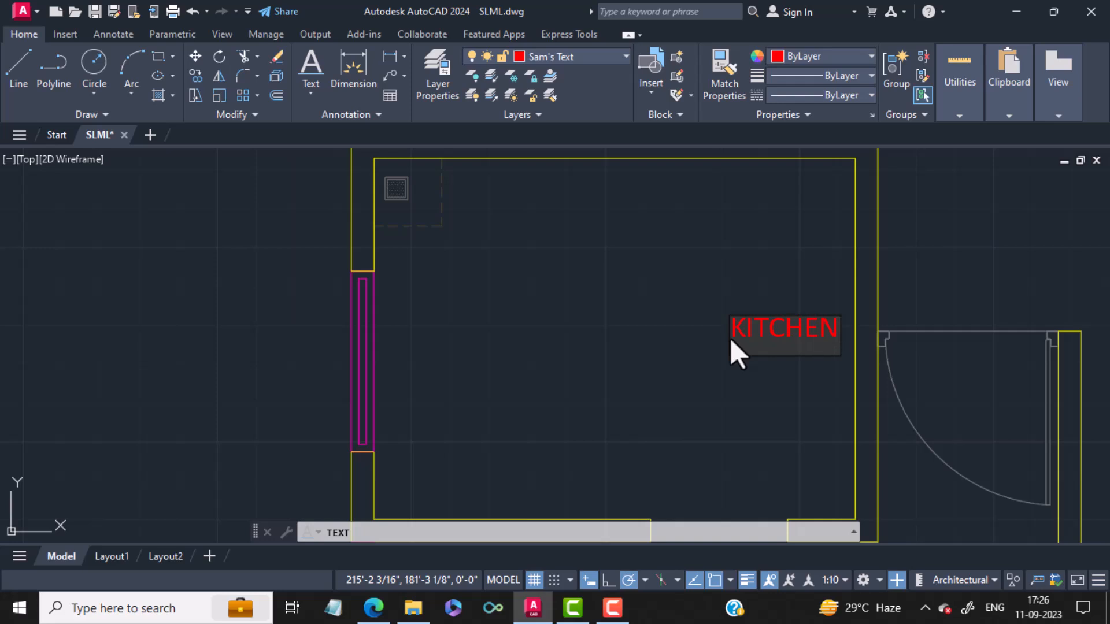
{"action": "key", "text": "Return"}
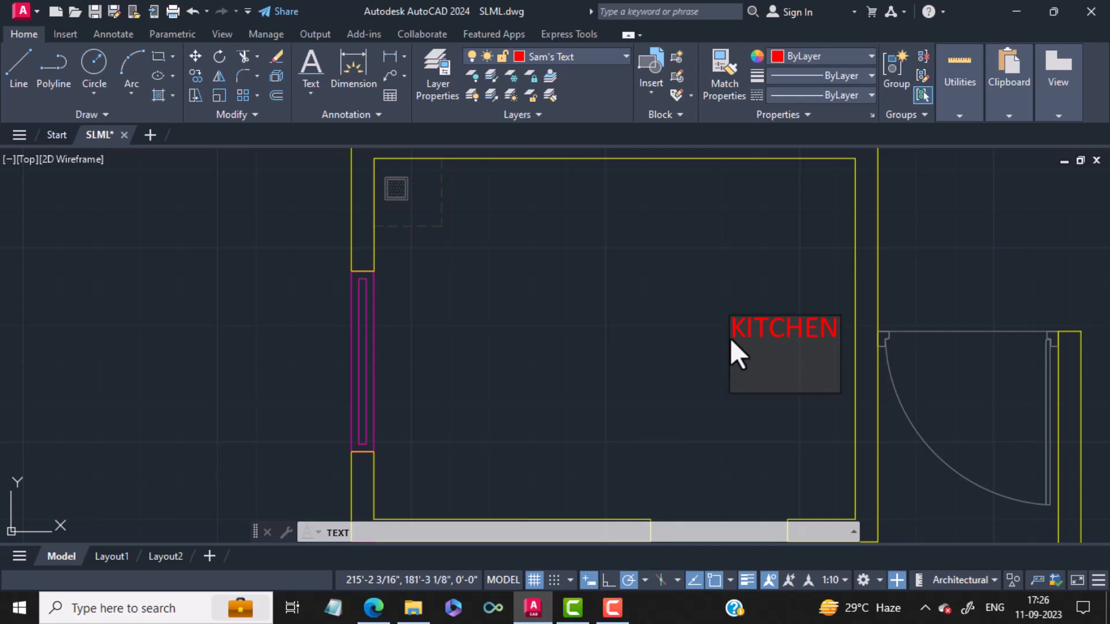
{"action": "key", "text": "Return"}
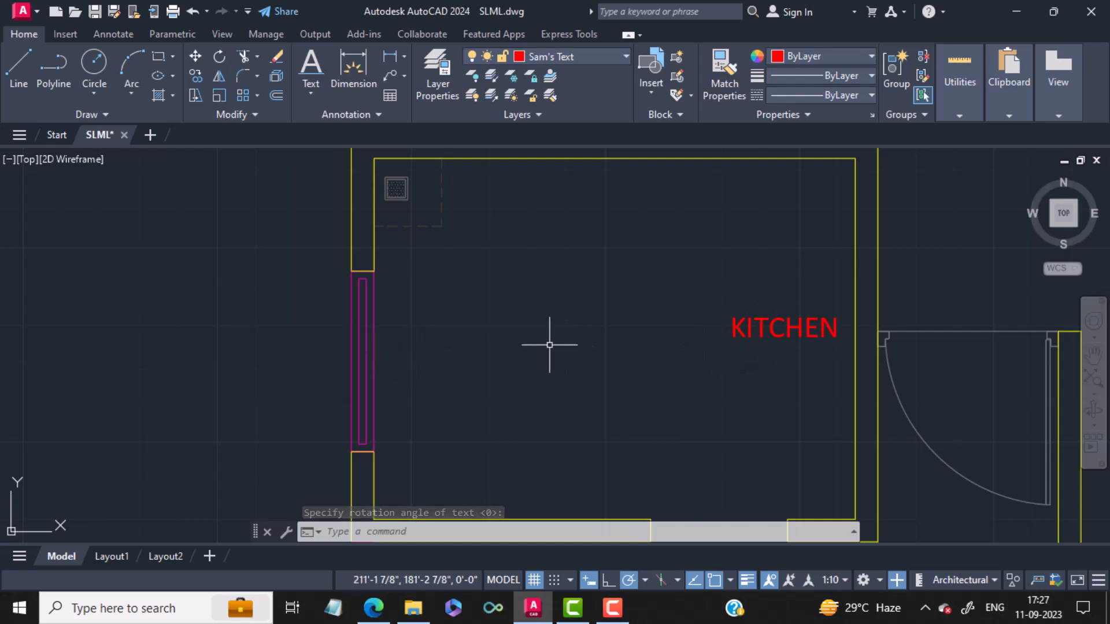
Move the KITCHEN label about 3'-6" to the left, into the middle of the room
{"action": "left_click", "coordinate": [795, 328]}
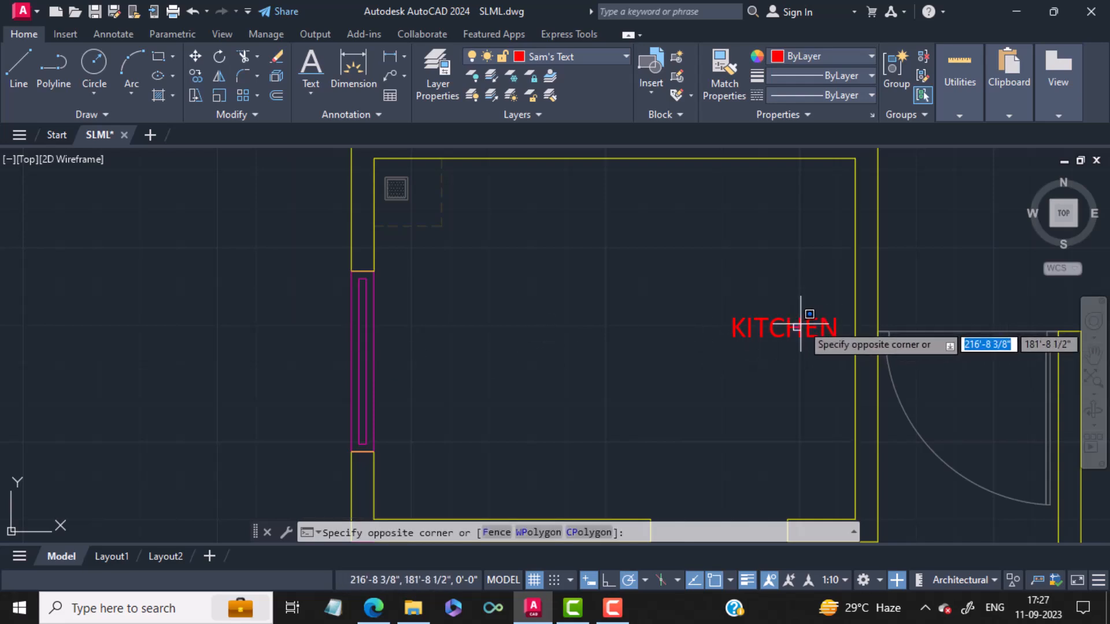
{"action": "key", "text": "Escape"}
{"action": "left_click", "coordinate": [771, 333]}
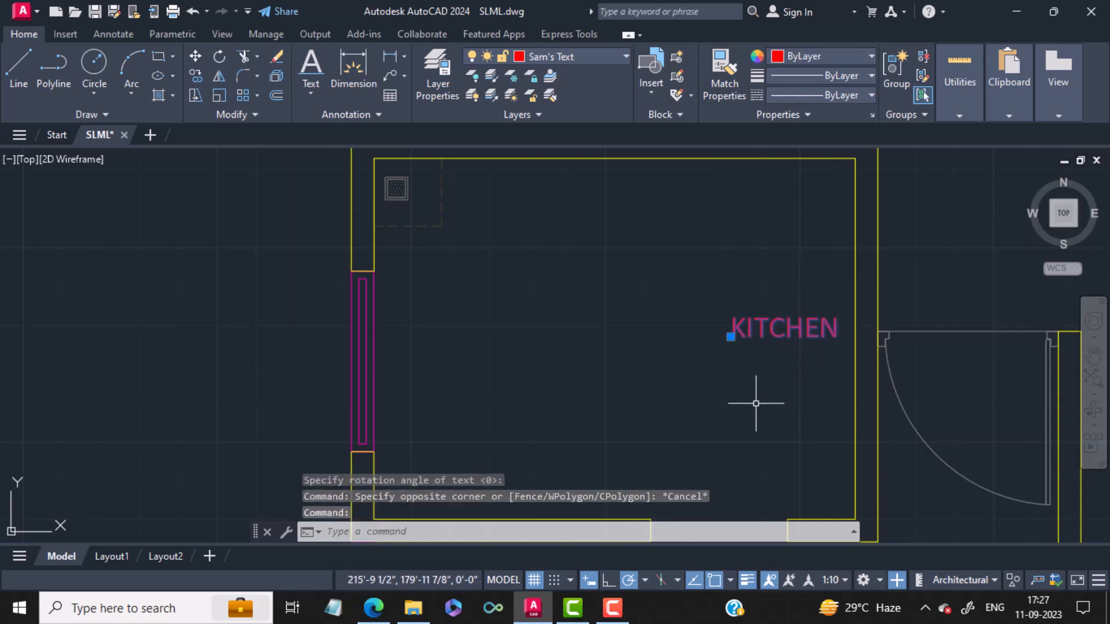
{"action": "left_click", "coordinate": [729, 337]}
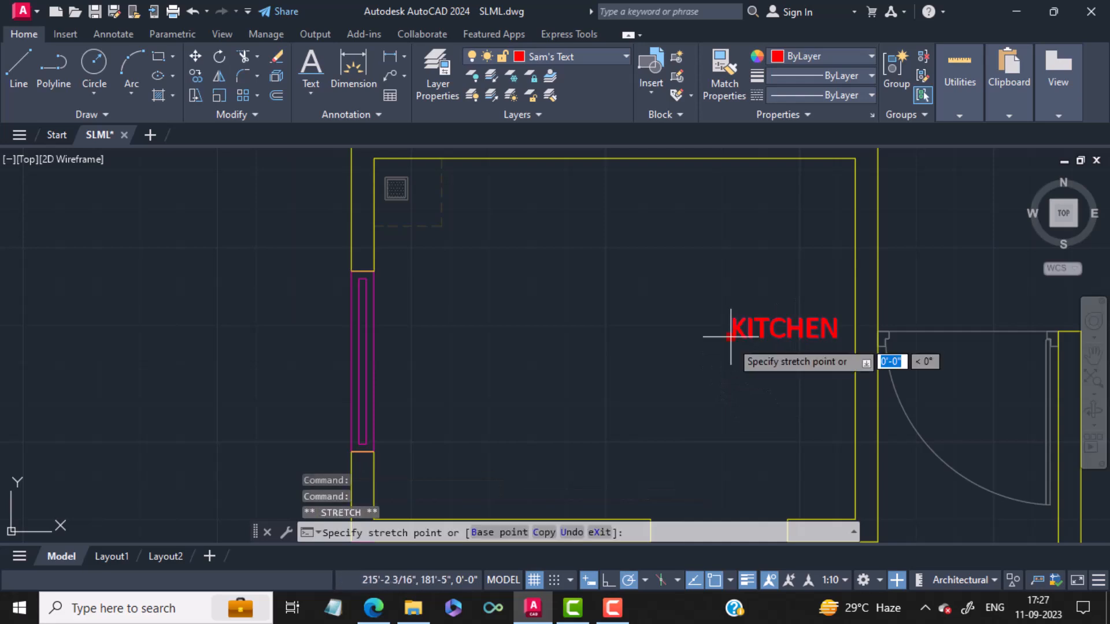
{"action": "key", "text": "Escape"}
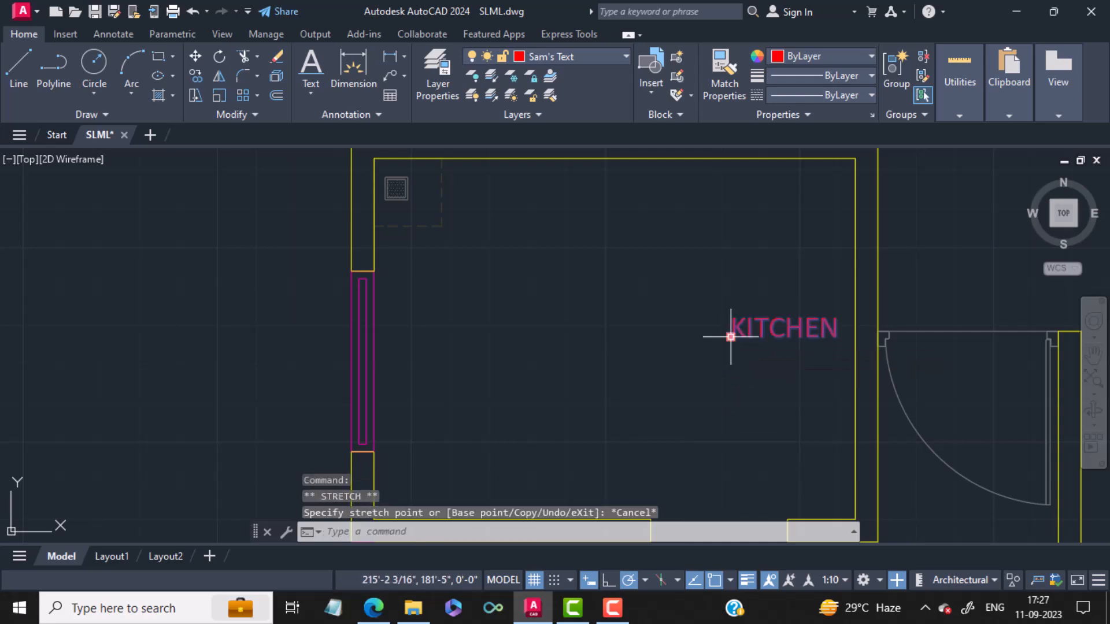
{"action": "right_click", "coordinate": [730, 337]}
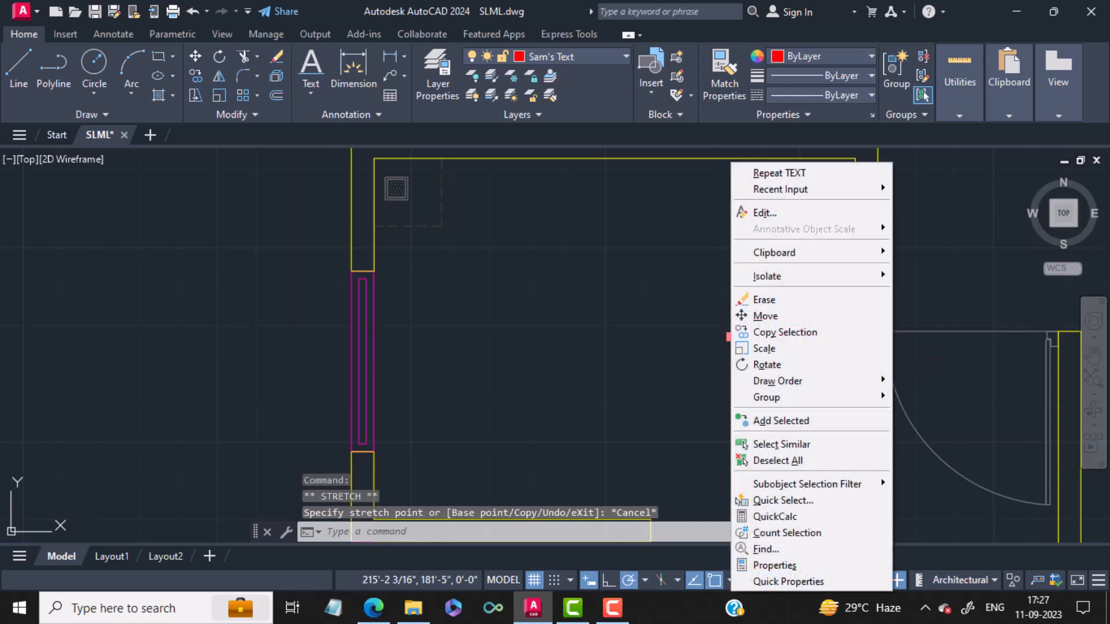
{"action": "left_click", "coordinate": [763, 317]}
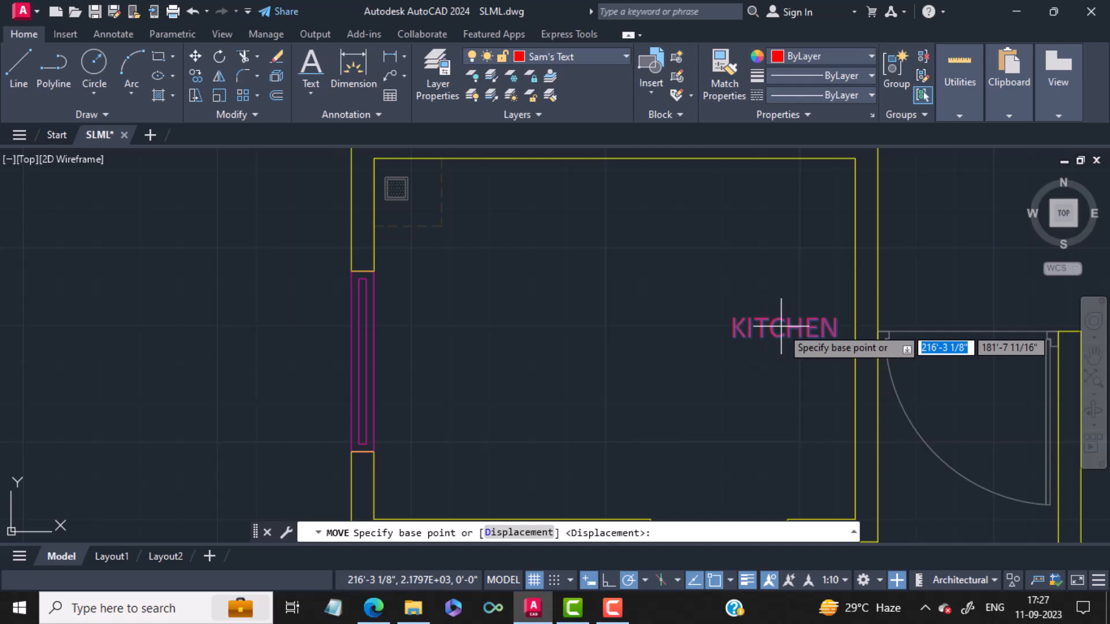
{"action": "left_click", "coordinate": [780, 327]}
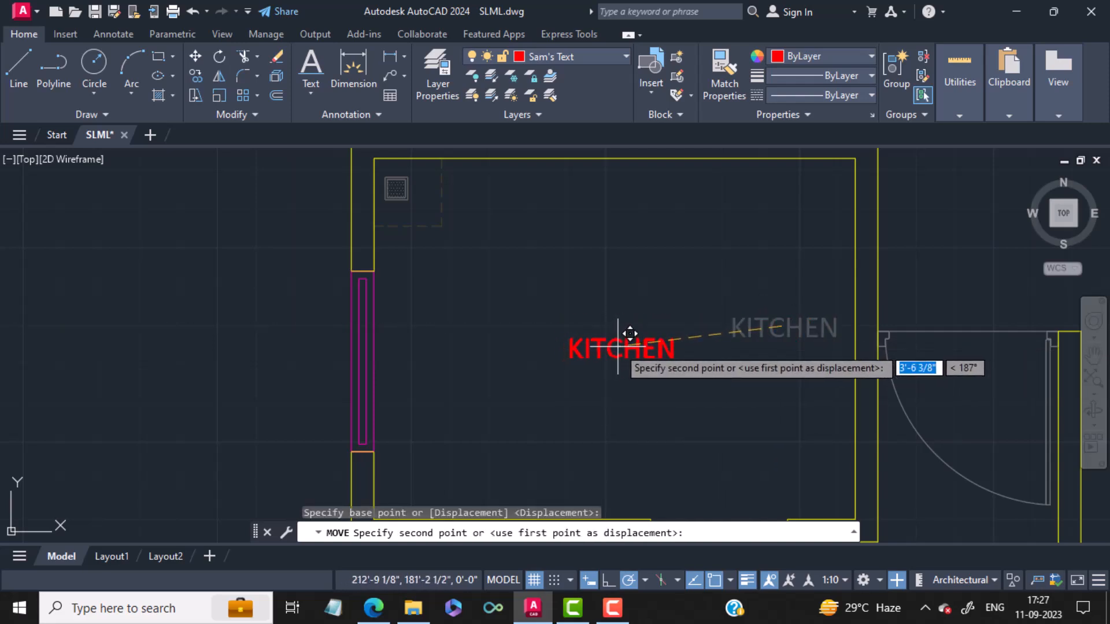
{"action": "left_click", "coordinate": [617, 347]}
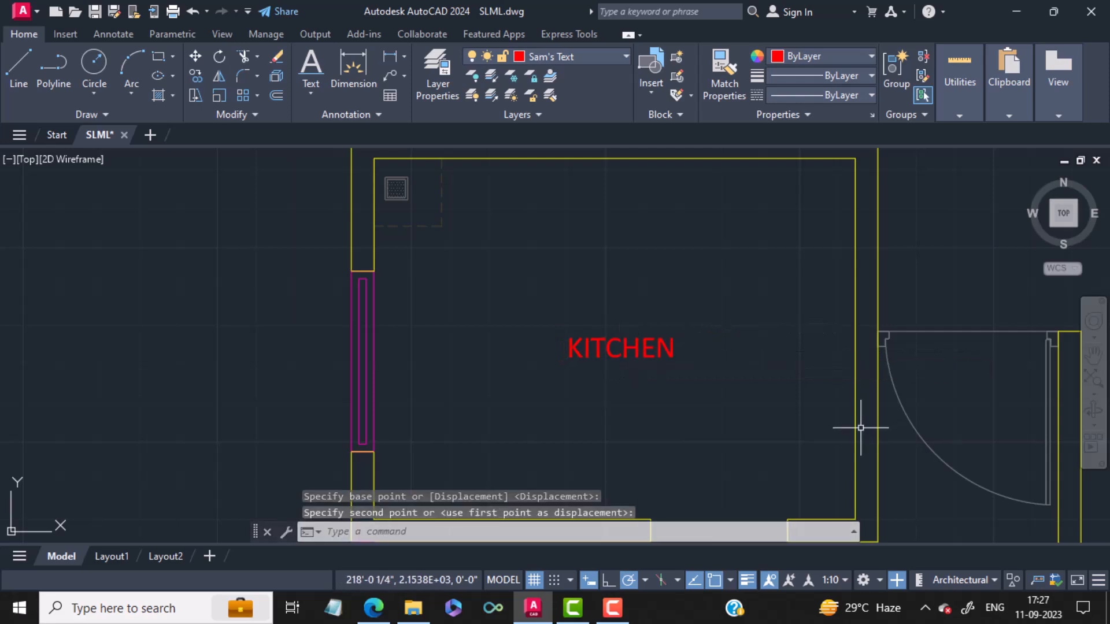
Add the multiline text COMMON WASHROOM GUESTS in the washroom just left of the two green counters
{"action": "scroll", "coordinate": [744, 405], "scroll_direction": "down", "scroll_amount": 2}
{"action": "mouse_move", "coordinate": [739, 404]}
{"action": "middle_mouse_down"}
{"action": "mouse_move", "coordinate": [736, 314]}
{"action": "mouse_move", "coordinate": [776, 255]}
{"action": "middle_mouse_up"}
{"action": "scroll", "coordinate": [775, 249], "scroll_direction": "down", "scroll_amount": 2}
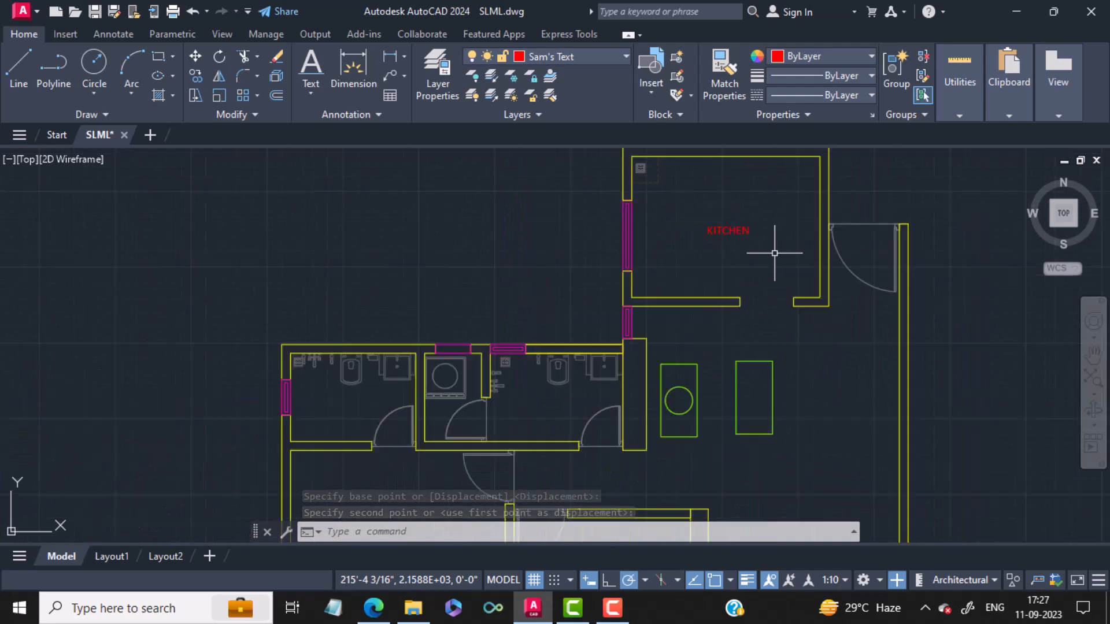
{"action": "middle_click_drag", "start_coordinate": [521, 411], "coordinate": [520, 382]}
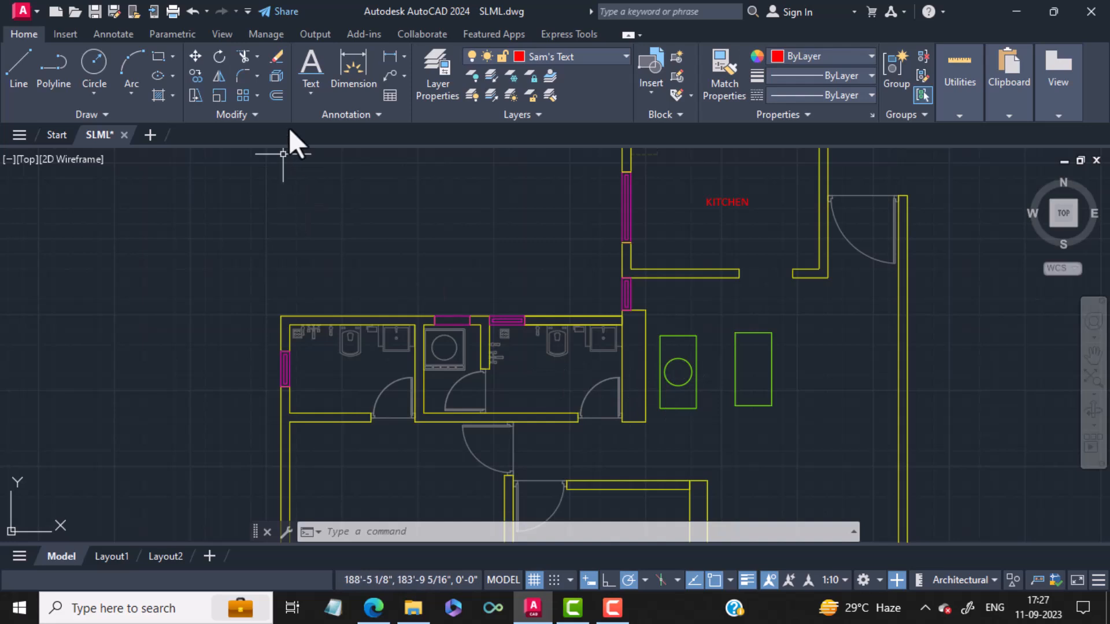
{"action": "left_click", "coordinate": [302, 94]}
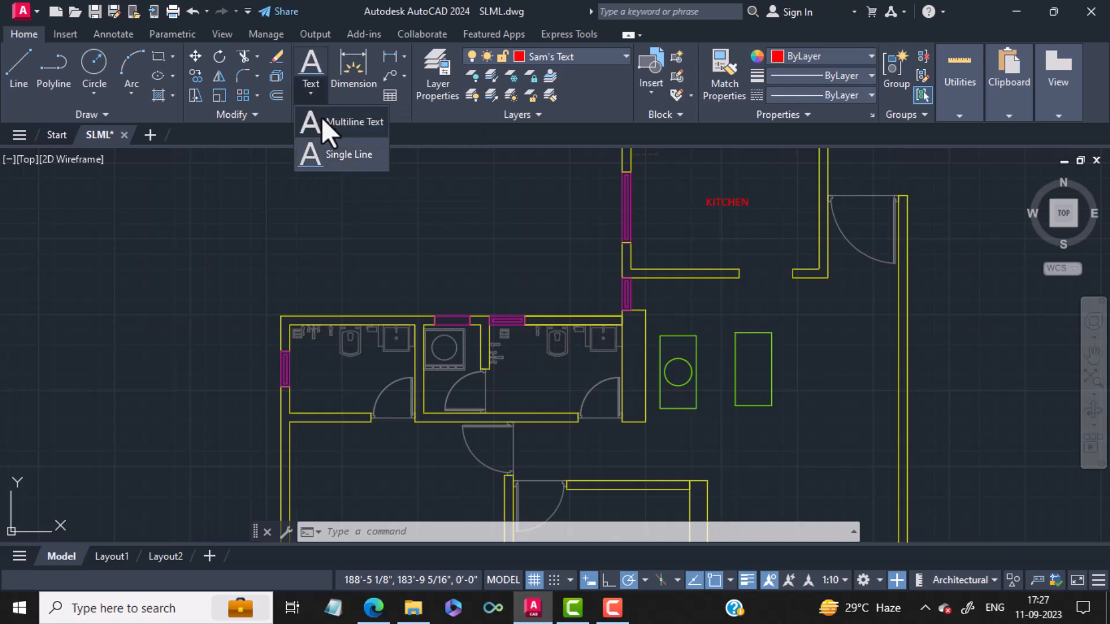
{"action": "left_click", "coordinate": [321, 120]}
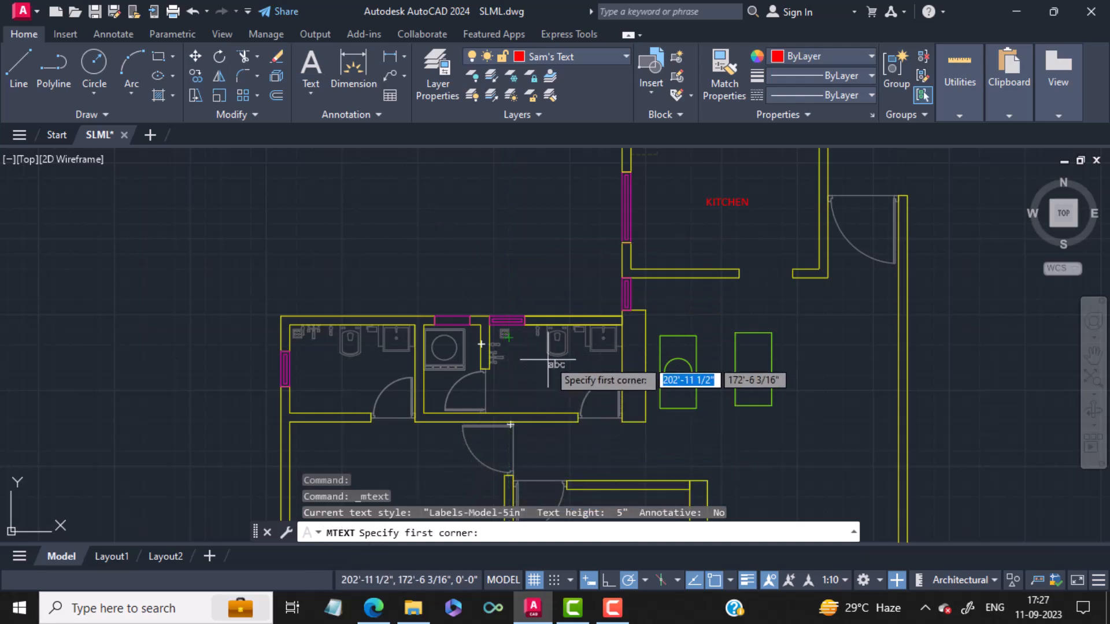
{"action": "left_click", "coordinate": [509, 370]}
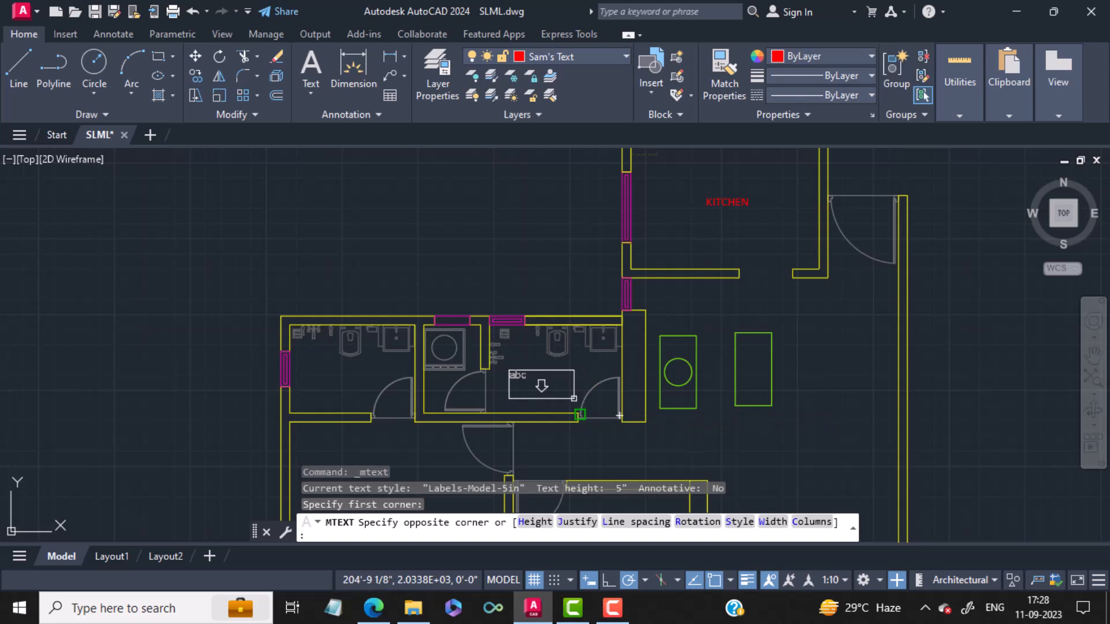
{"action": "left_click", "coordinate": [580, 414]}
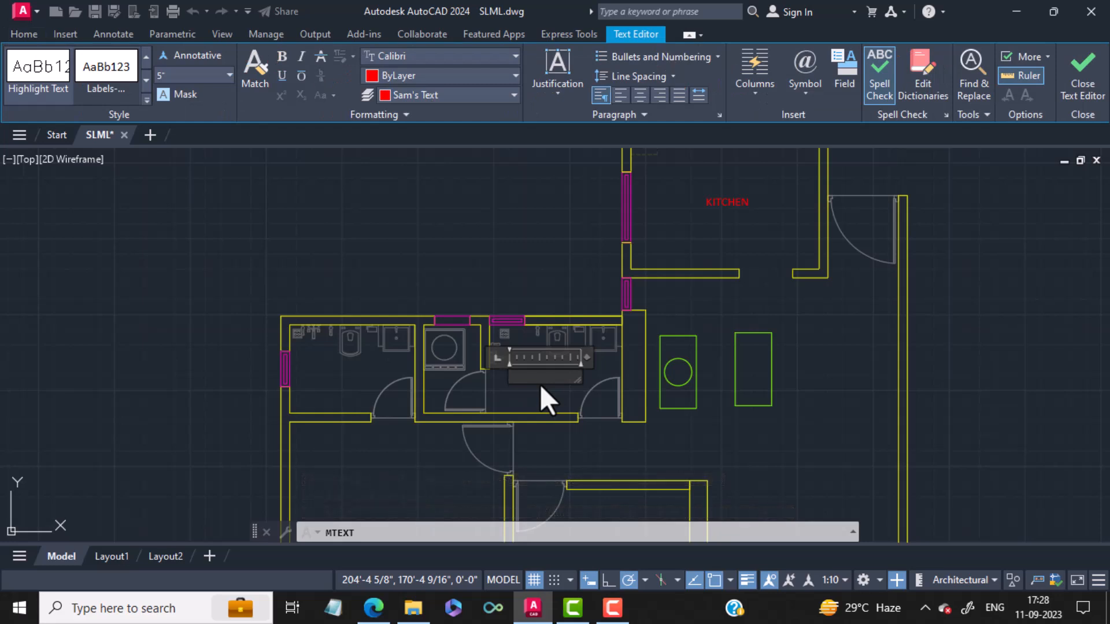
{"action": "type", "text": "O"}
{"action": "type", "text": "AS"}
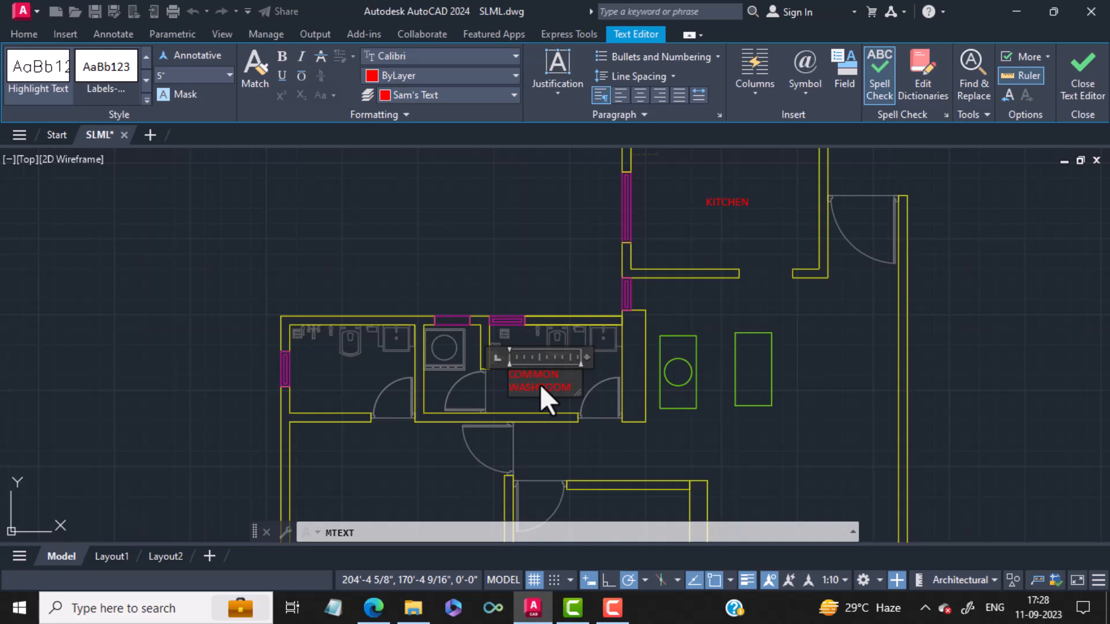
{"action": "type", "text": " G"}
{"action": "left_click", "coordinate": [1084, 83]}
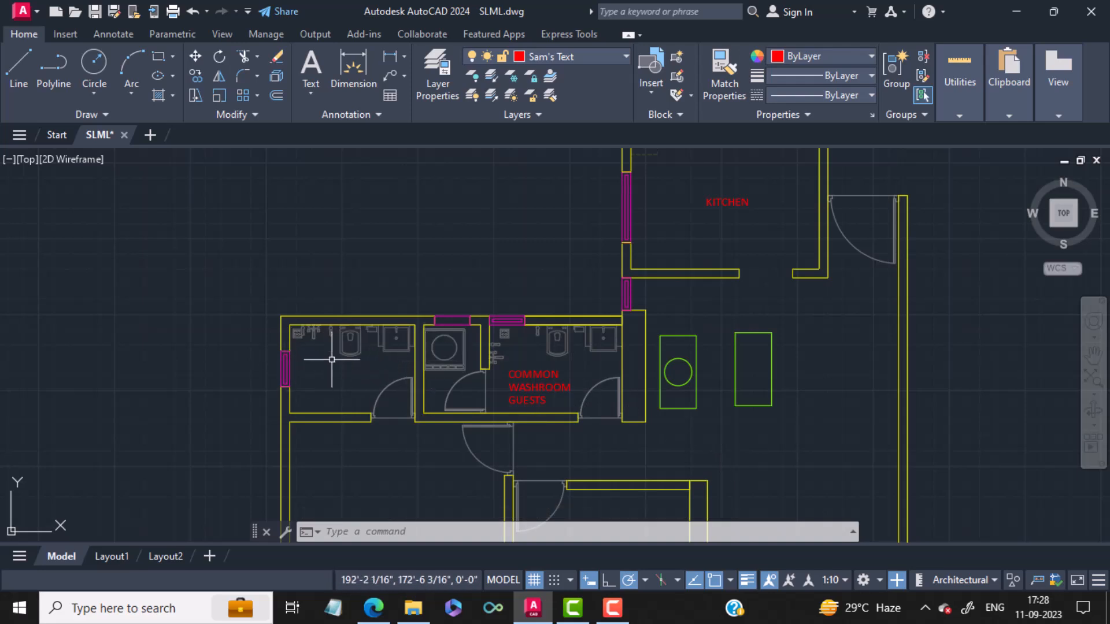
Copy the COMMON WASHROOM GUESTS label about 10'-11" horizontally into the leftmost washroom
{"action": "left_click", "coordinate": [523, 385]}
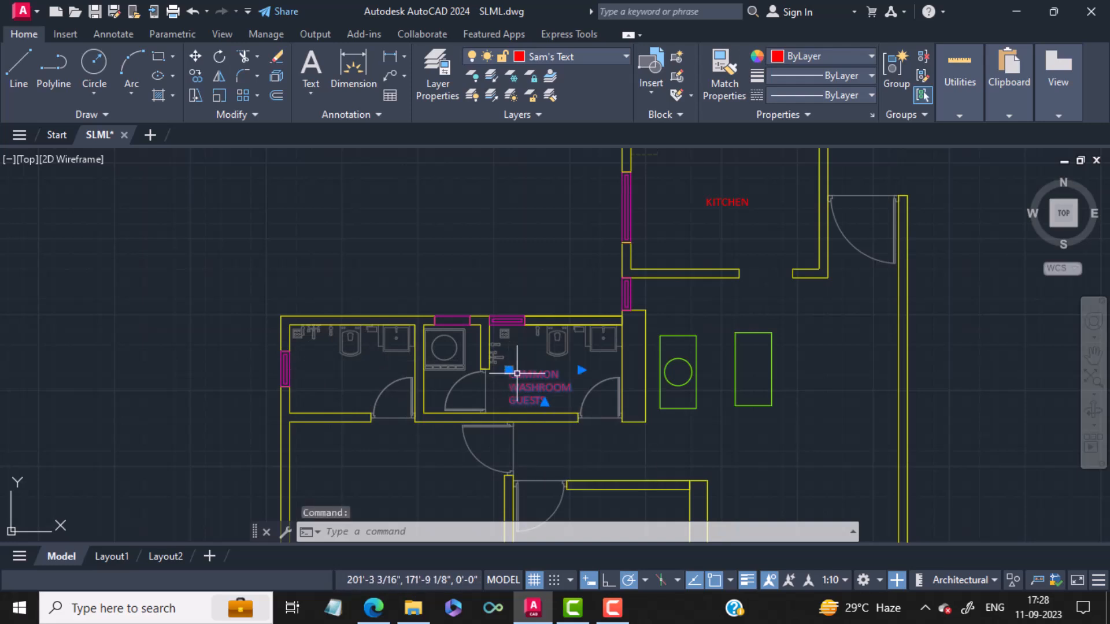
{"action": "right_click", "coordinate": [531, 376]}
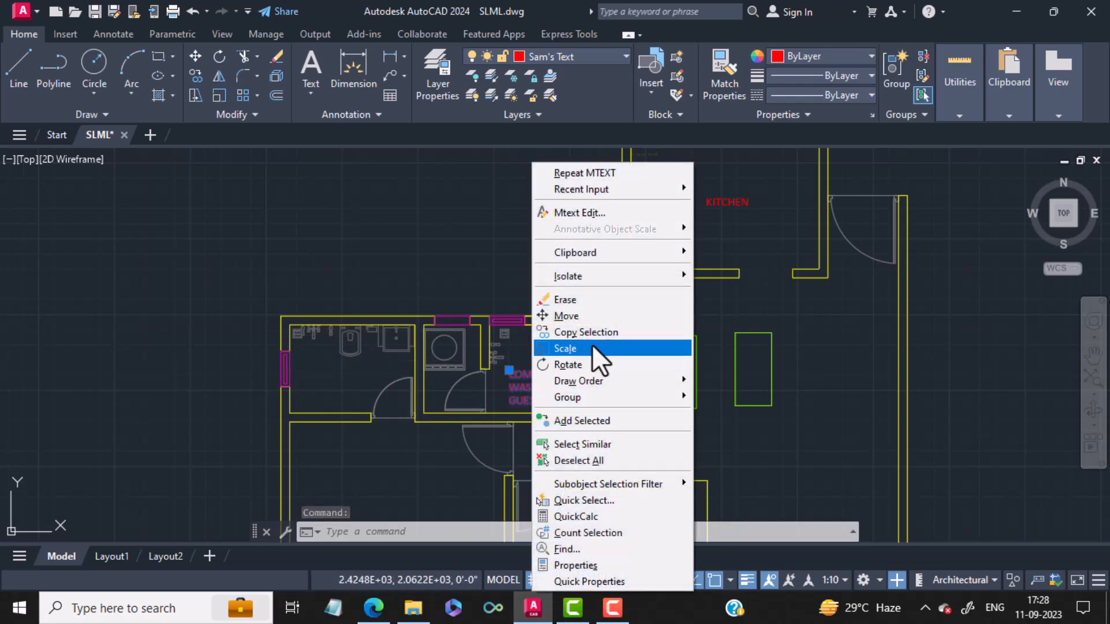
{"action": "left_click", "coordinate": [602, 333]}
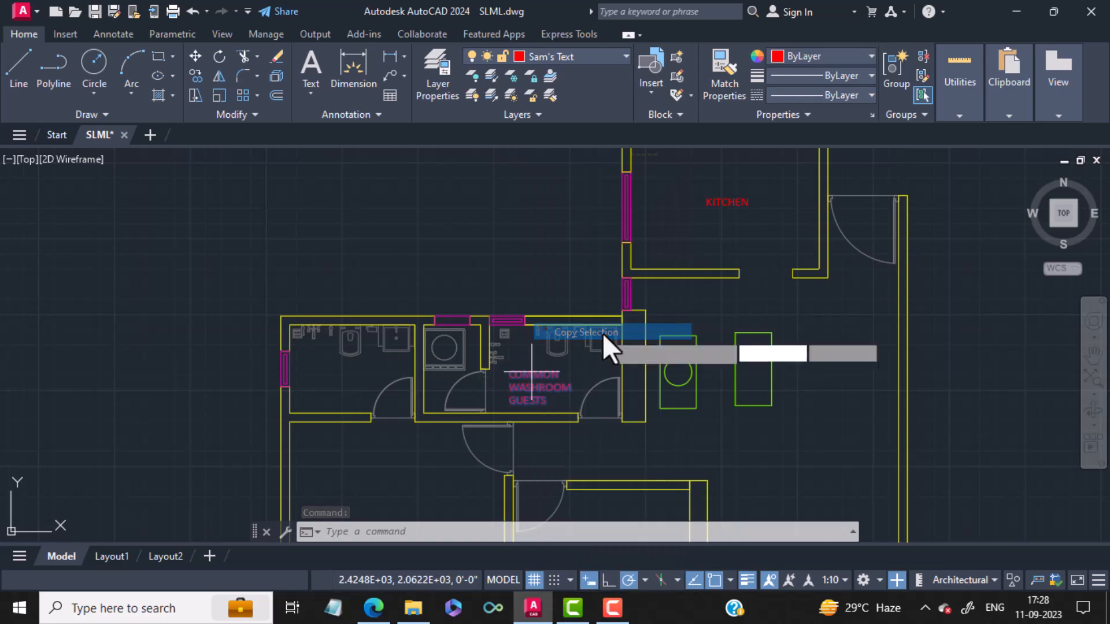
{"action": "left_click", "coordinate": [534, 380]}
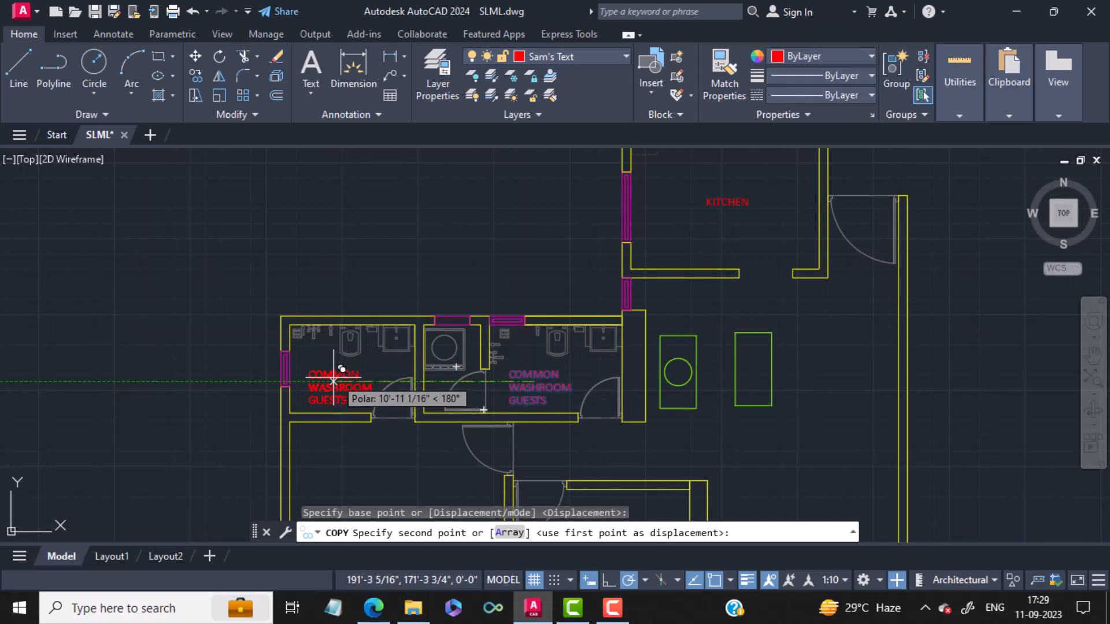
{"action": "left_click", "coordinate": [333, 380]}
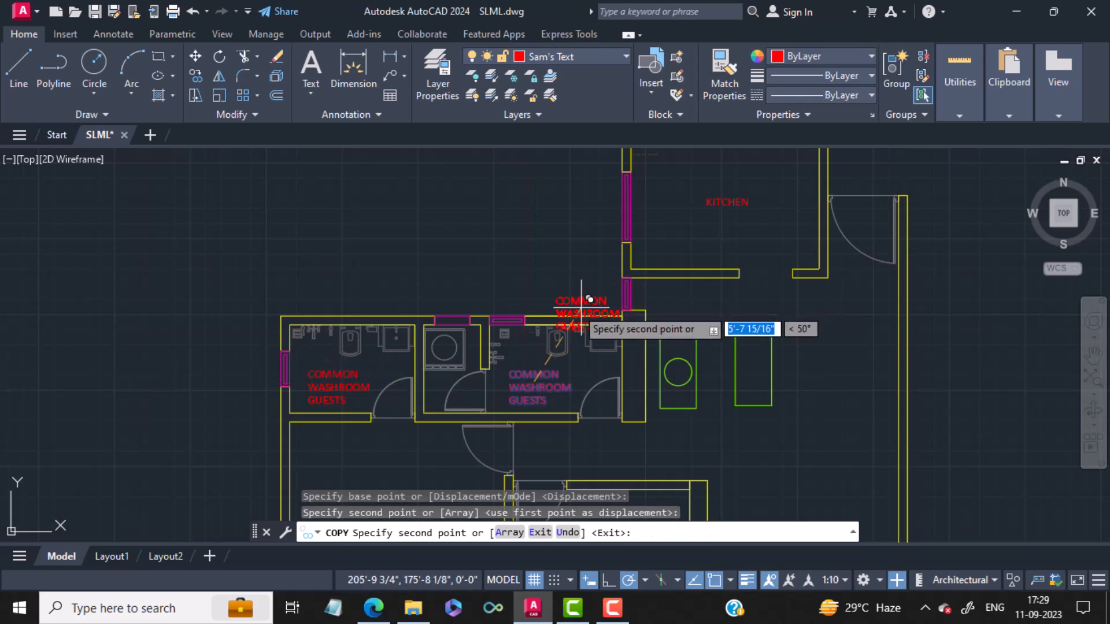
{"action": "key", "text": "Escape"}
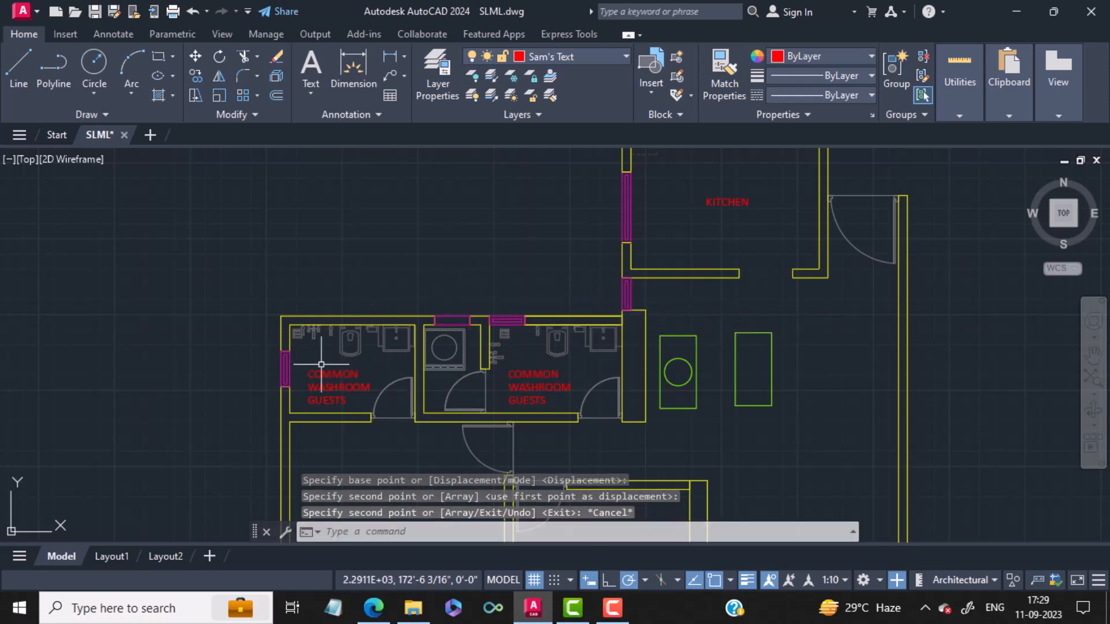
Edit the copied label in the leftmost washroom to read MASTER WASHROOM PRIVATE on three lines
{"action": "scroll", "coordinate": [325, 390], "scroll_direction": "up", "scroll_amount": 2}
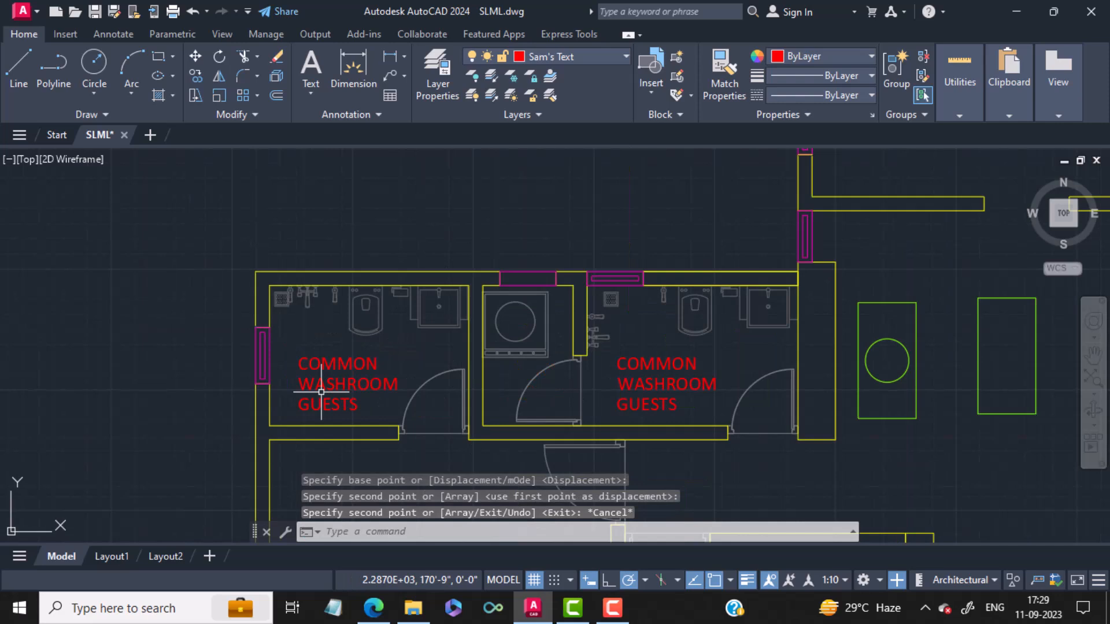
{"action": "left_click", "coordinate": [322, 392]}
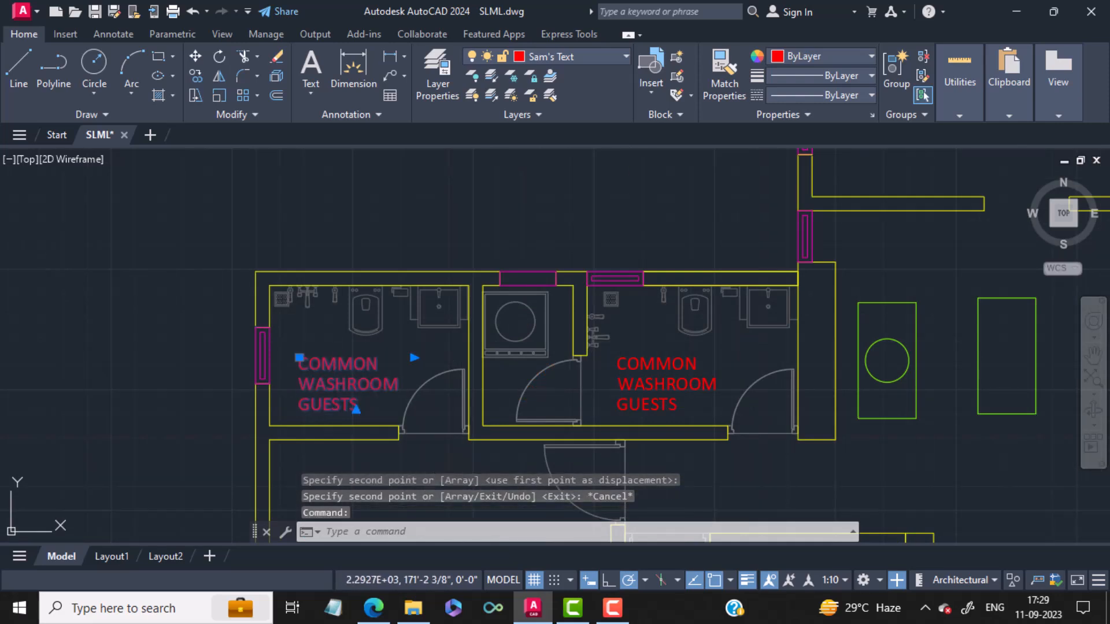
{"action": "double_click", "coordinate": [332, 386]}
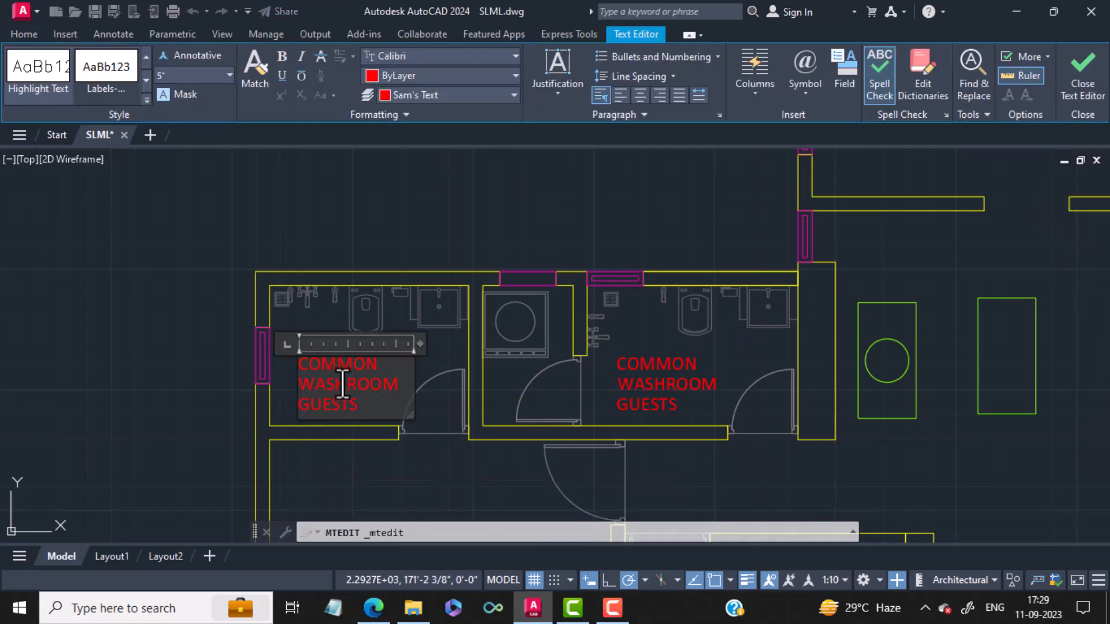
{"action": "left_click_drag", "start_coordinate": [374, 368], "coordinate": [277, 370]}
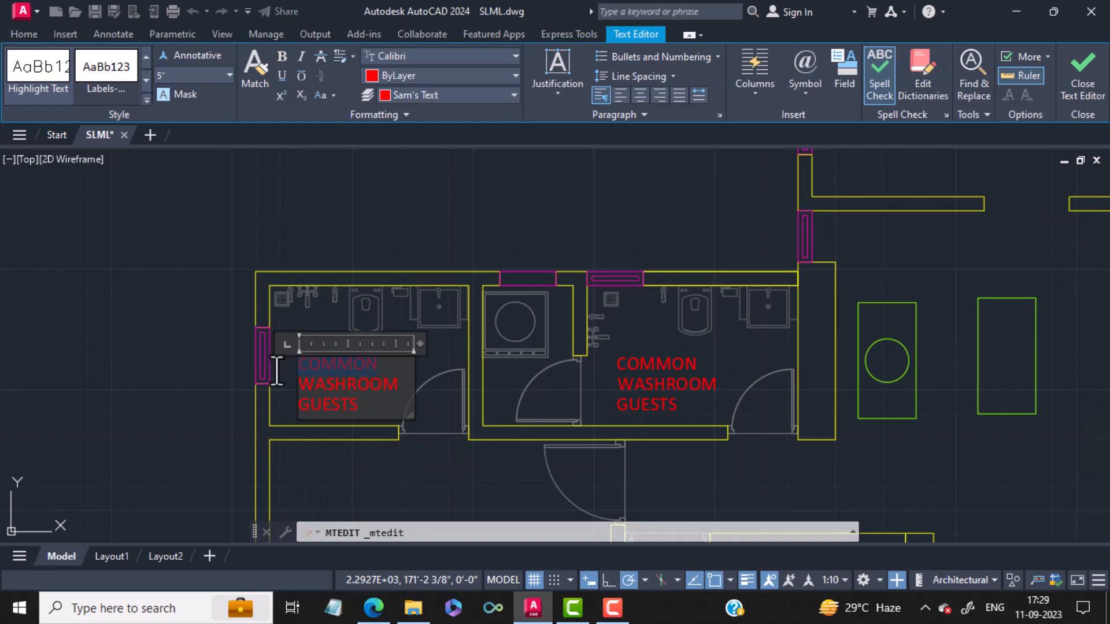
{"action": "type", "text": "MASTER"}
{"action": "left_click_drag", "start_coordinate": [359, 404], "coordinate": [254, 410]}
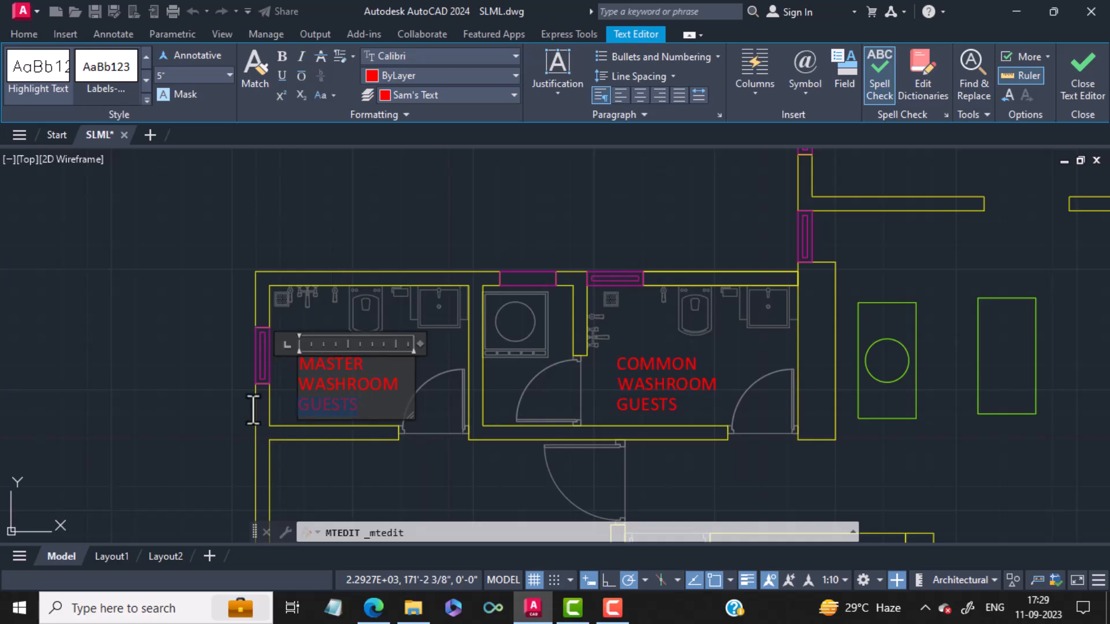
{"action": "type", "text": "PRIVATE"}
{"action": "left_click", "coordinate": [1082, 81]}
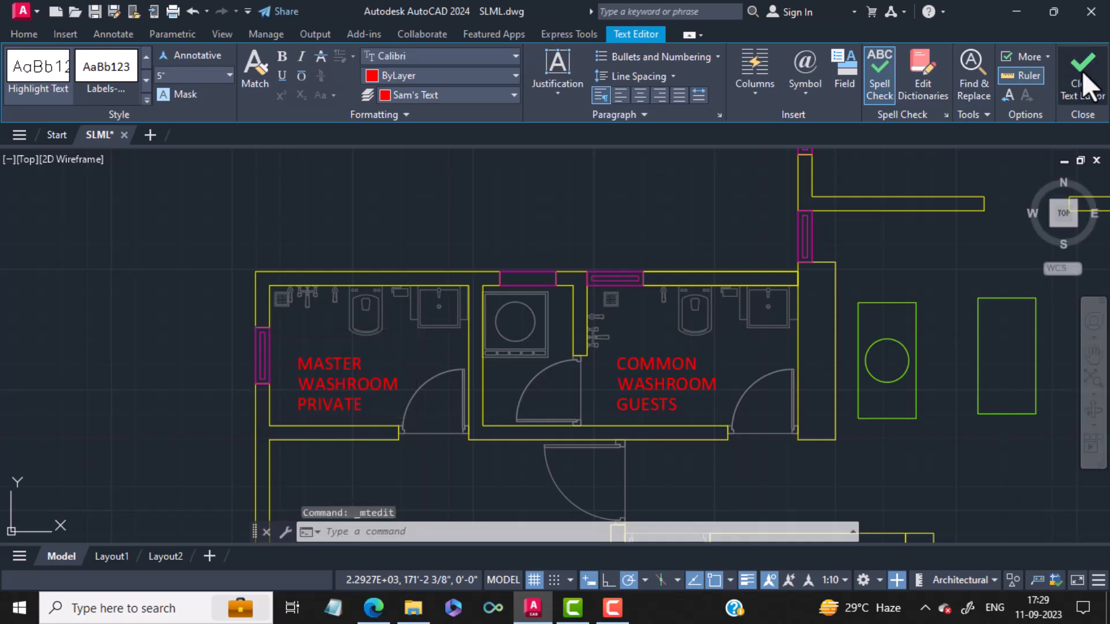
Examine the KITCHEN label and the two washroom labels on the floor plan
{"action": "scroll", "coordinate": [835, 273], "scroll_direction": "down", "scroll_amount": 3}
{"action": "middle_click_drag", "start_coordinate": [836, 273], "coordinate": [668, 387]}
{"action": "scroll", "coordinate": [699, 410], "scroll_direction": "up", "scroll_amount": 2}
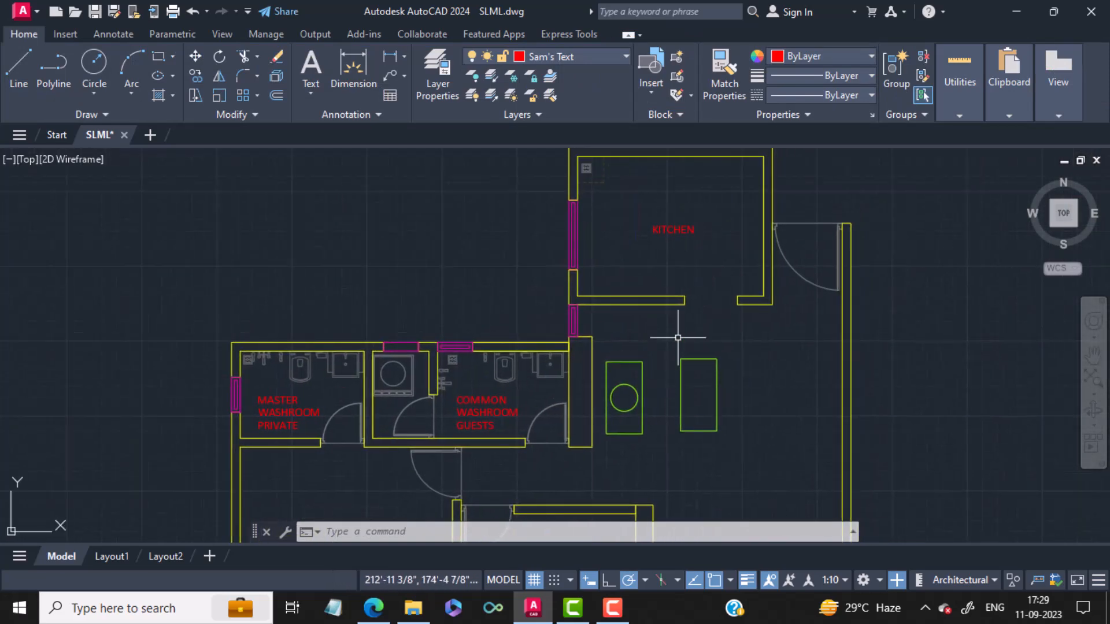
{"action": "scroll", "coordinate": [674, 247], "scroll_direction": "up", "scroll_amount": 2}
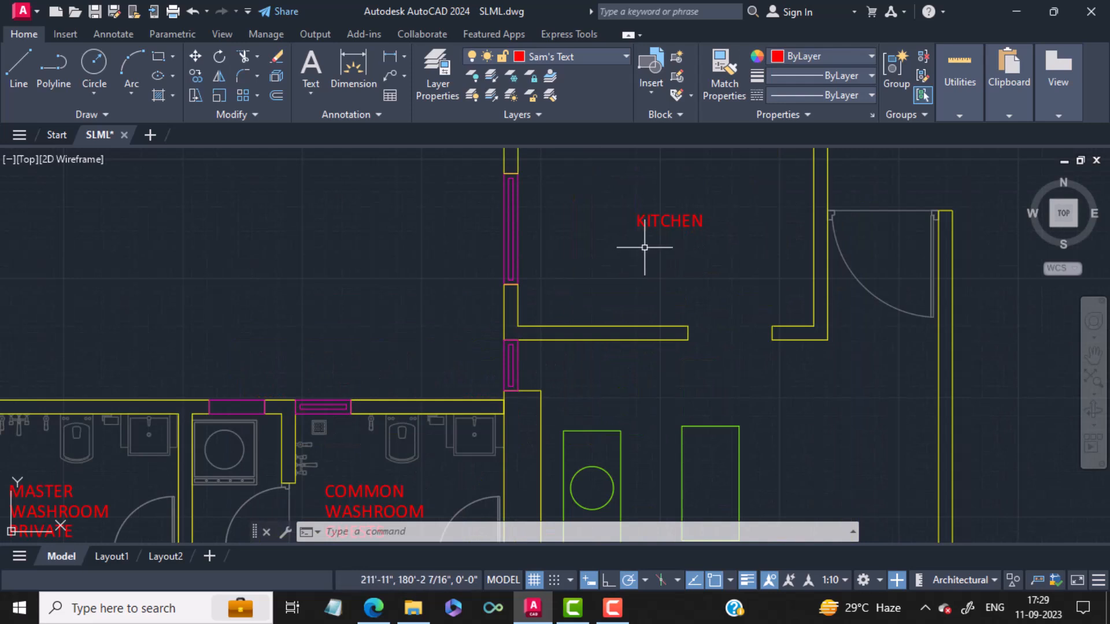
{"action": "middle_click_drag", "start_coordinate": [509, 396], "coordinate": [665, 280]}
{"action": "scroll", "coordinate": [665, 280], "scroll_direction": "down", "scroll_amount": 1}
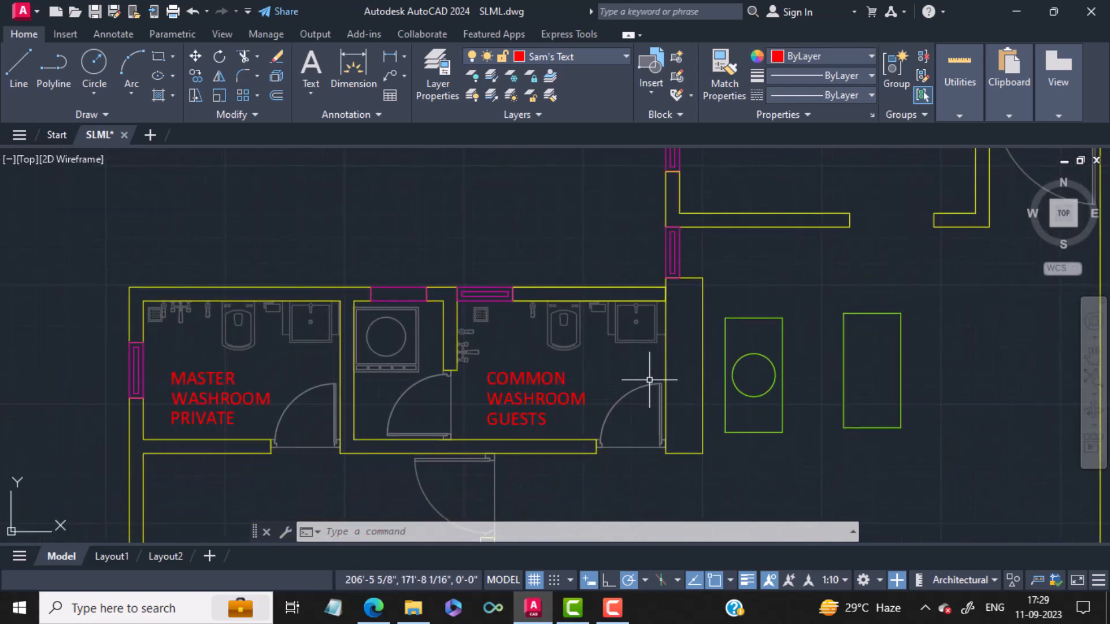
{"action": "scroll", "coordinate": [803, 338], "scroll_direction": "down", "scroll_amount": 2}
{"action": "middle_click_drag", "start_coordinate": [802, 338], "coordinate": [641, 397]}
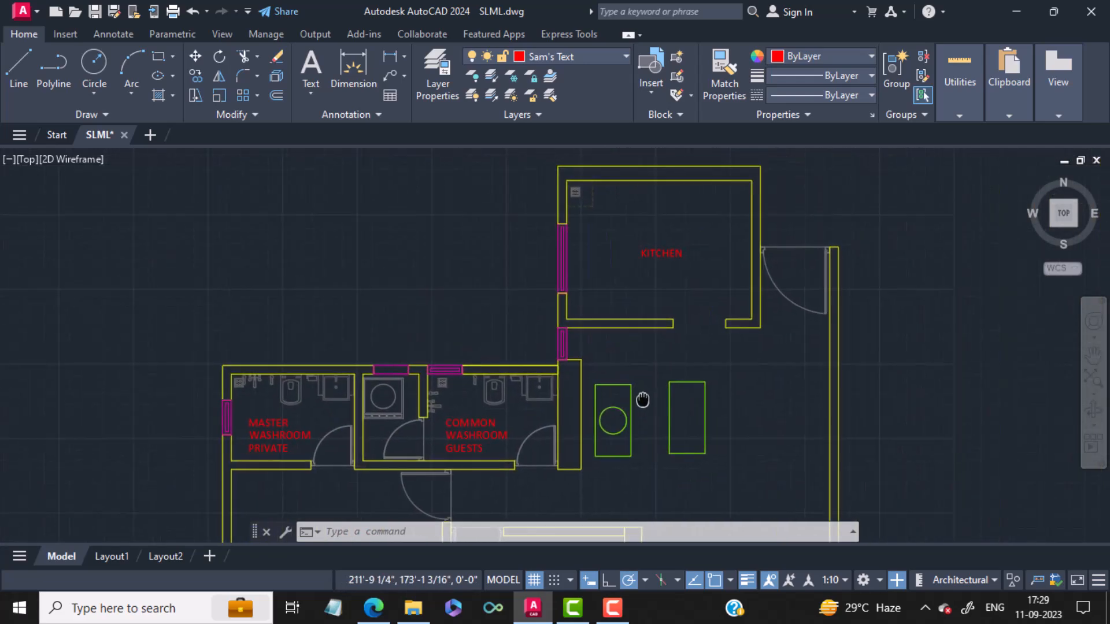